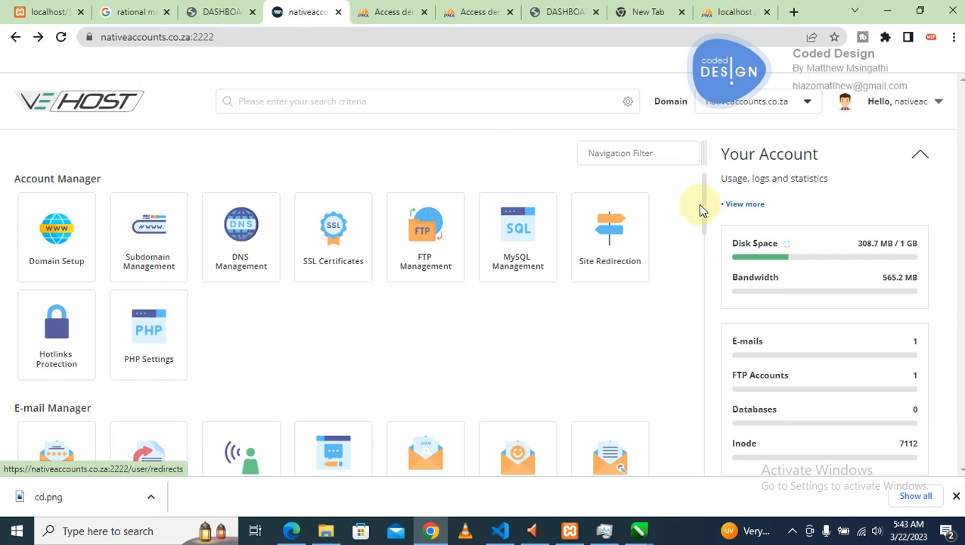
- Open the hosting account's File Manager and go to the public_html folder
left_click_drag(702, 205, 711, 338)
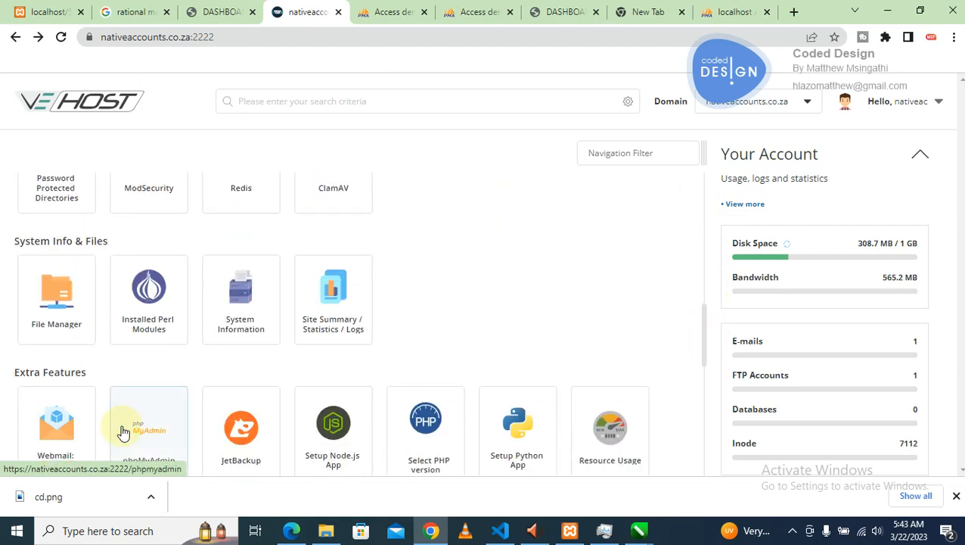
left_click(40, 342)
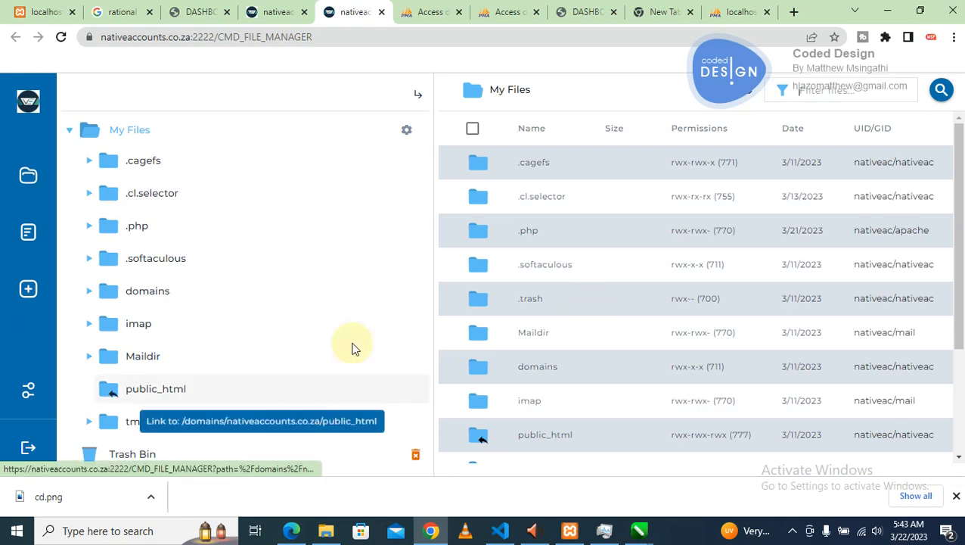
left_click(155, 396)
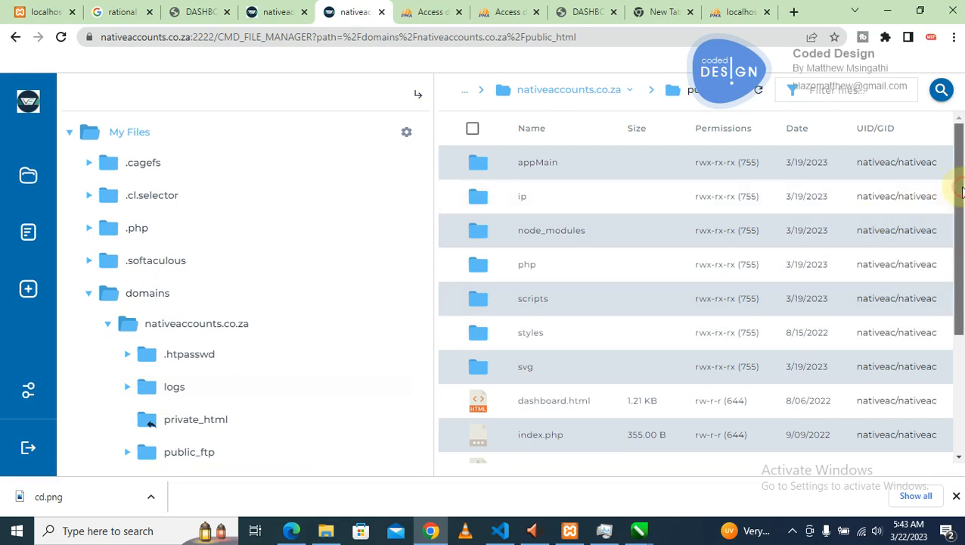
- Rename the index.php file in public_html to index2.php
left_click_drag(959, 189, 954, 312)
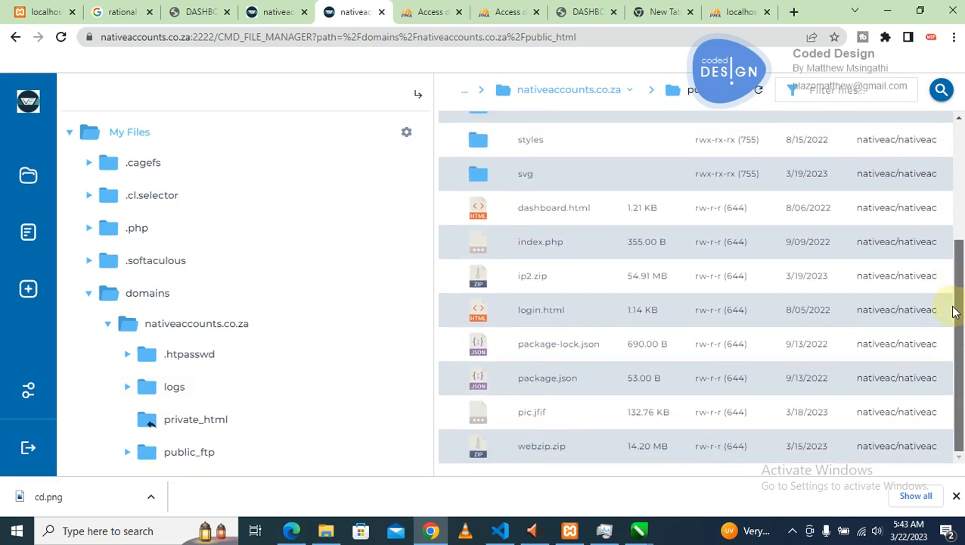
right_click(545, 257)
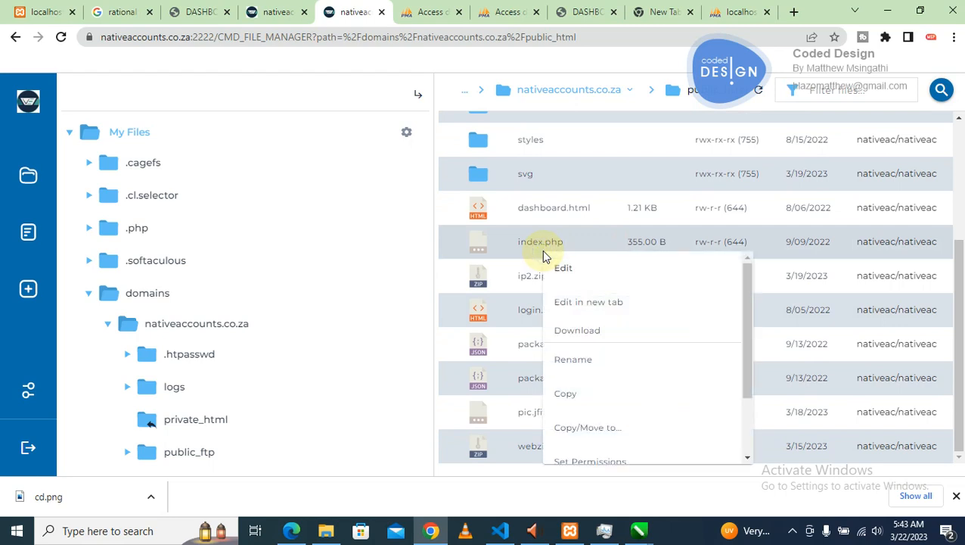
left_click(583, 361)
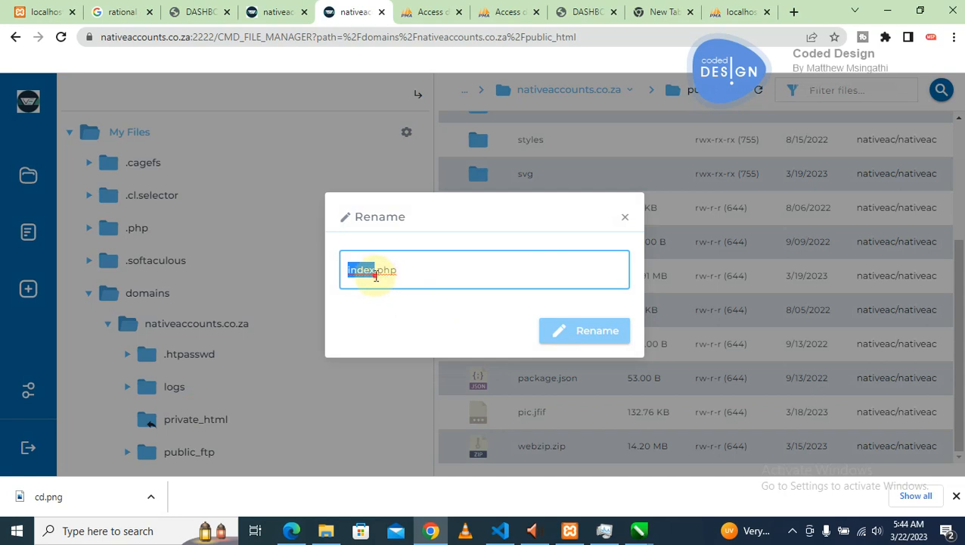
left_click(376, 274)
type("2")
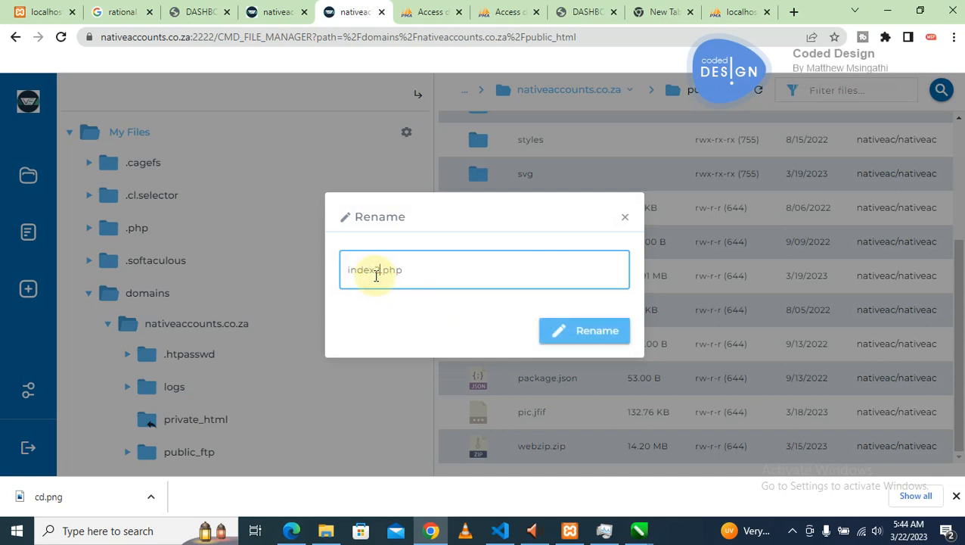
left_click(573, 332)
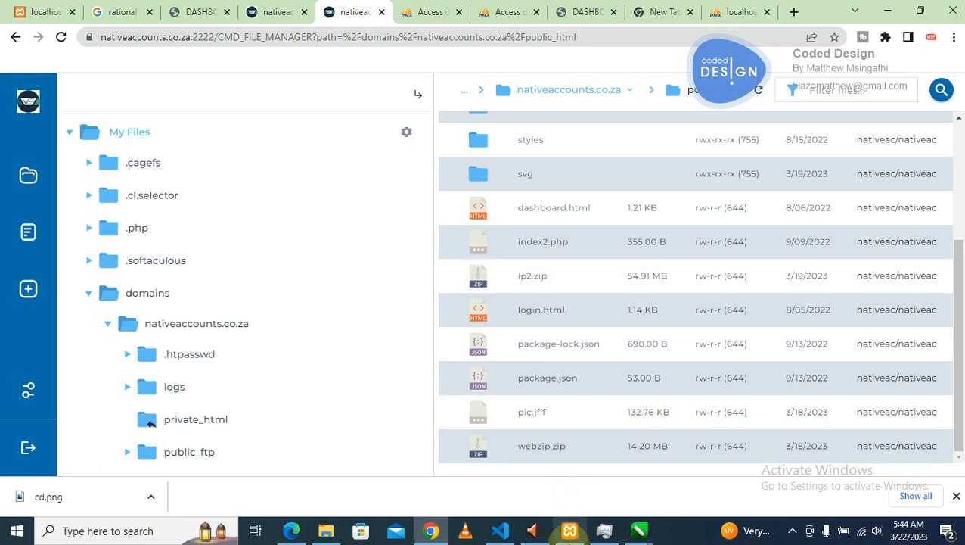
- Check the server status in the XAMPP Control Panel, return to Chrome, and reload localhost/5minPHP/index.php to inspect its output
left_click(569, 530)
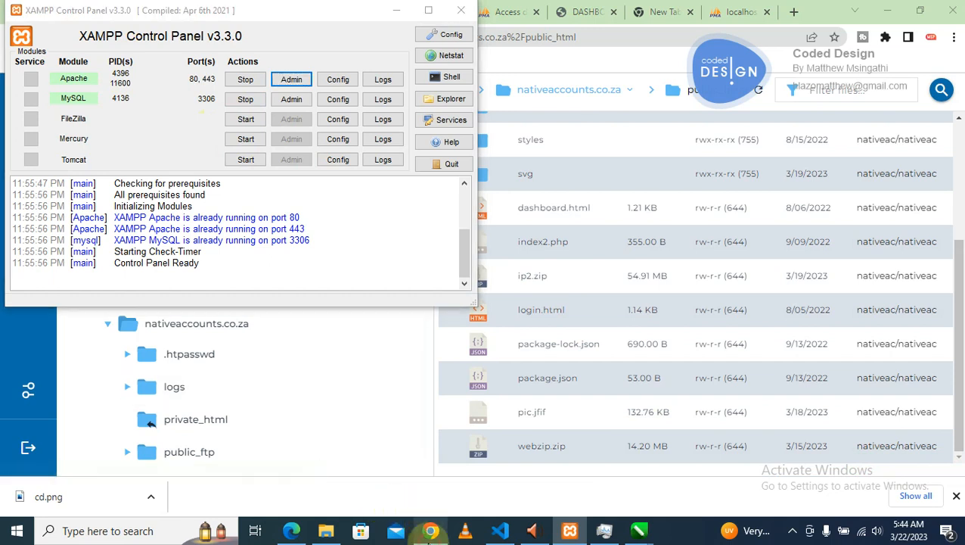
left_click(430, 531)
left_click(45, 12)
left_click(137, 40)
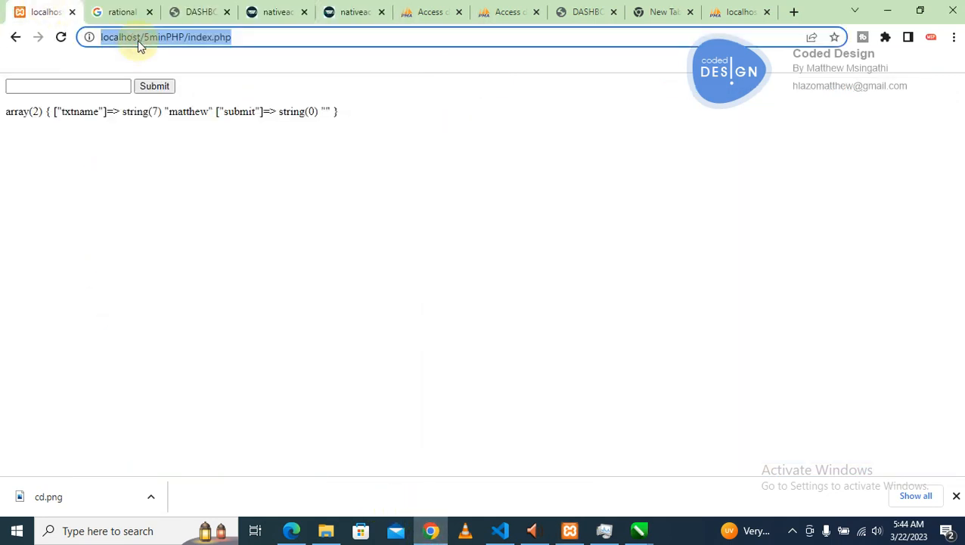
key("Return")
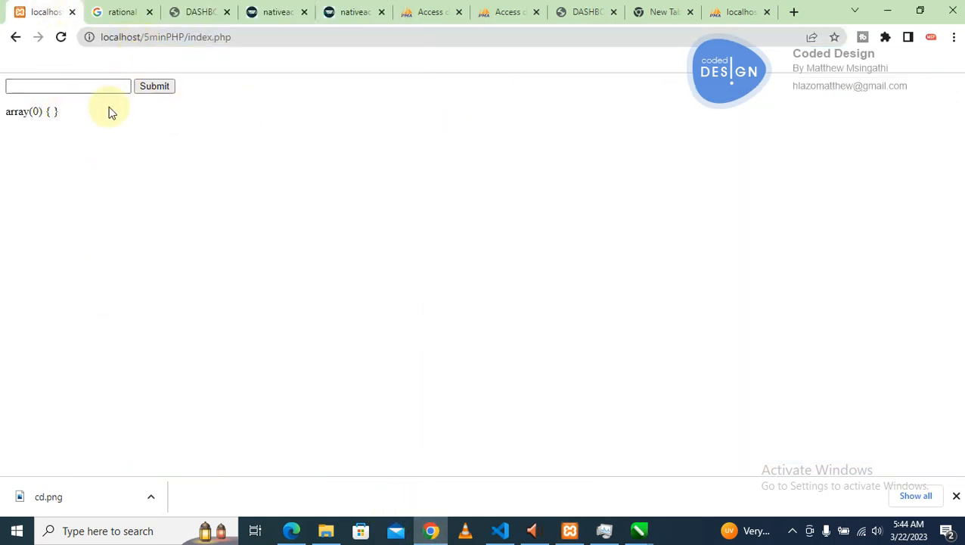
left_click_drag(73, 111, 55, 104)
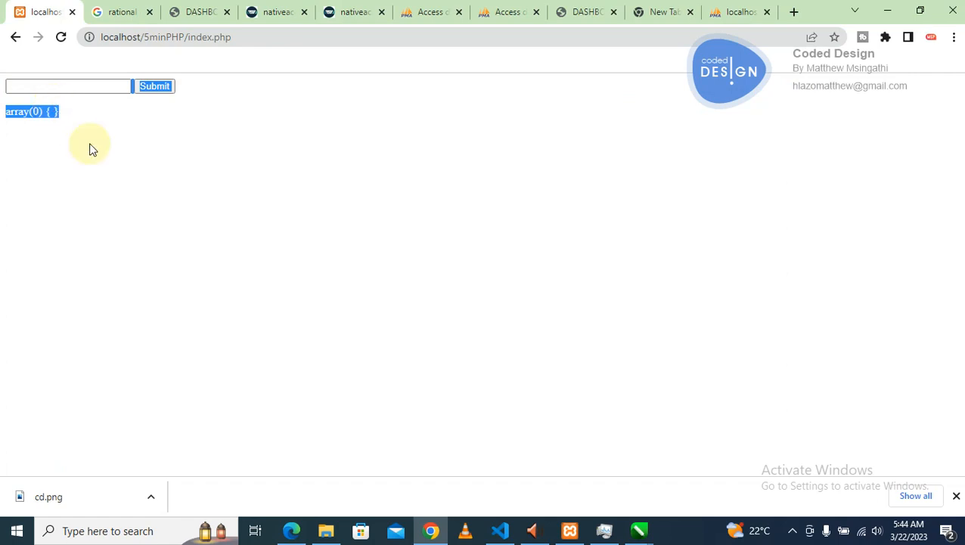
left_click(154, 184)
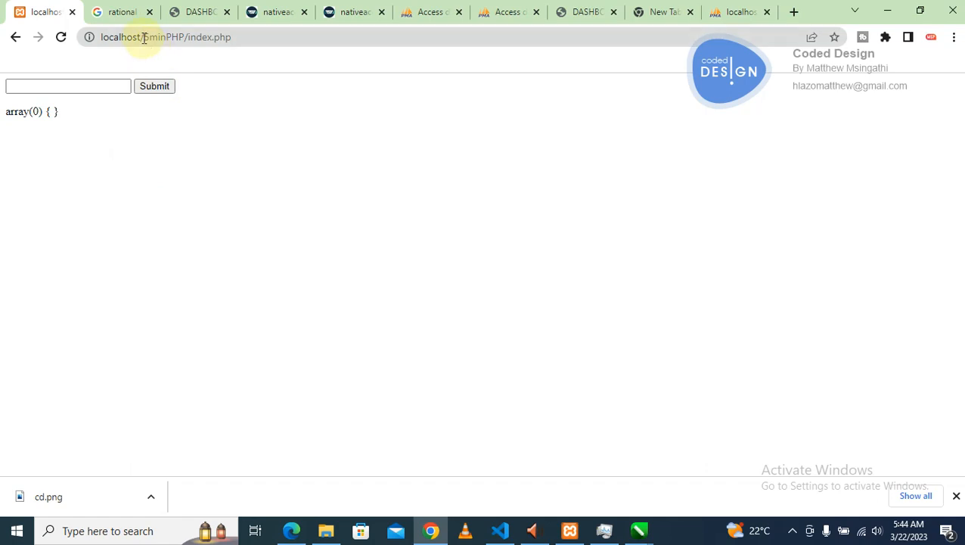
left_click_drag(143, 38, 87, 36)
left_click(234, 38)
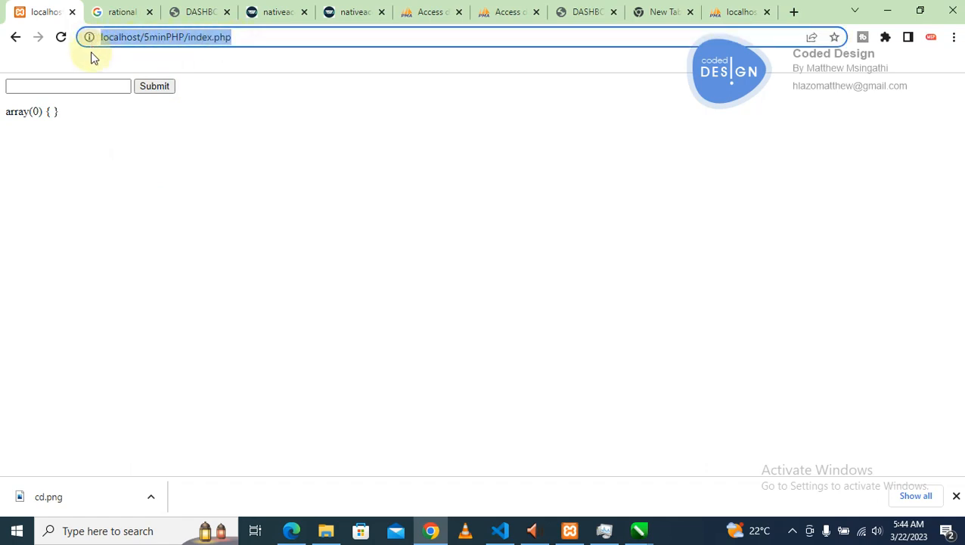
- Submit the text MNMNN through the local page's form and highlight the returned value in the output
left_click(69, 86)
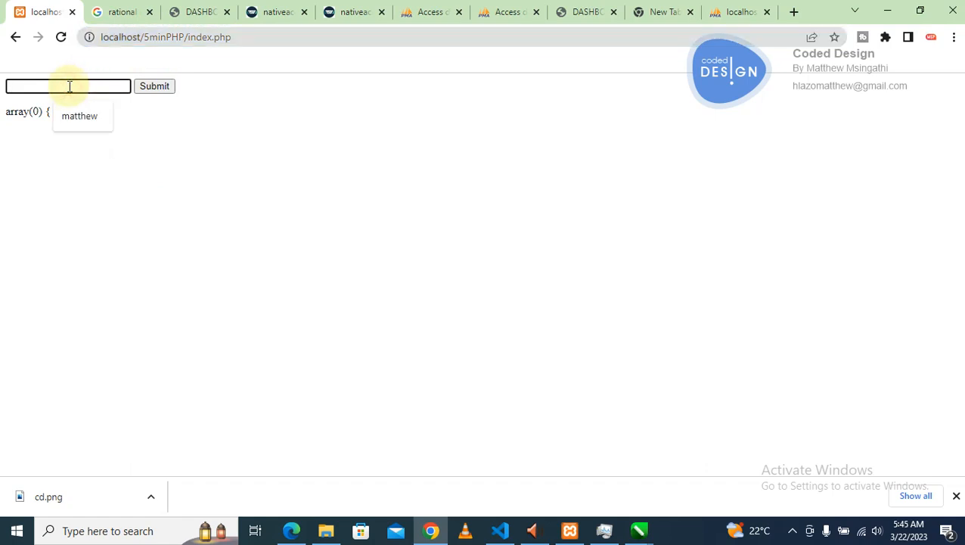
type("MNMNN")
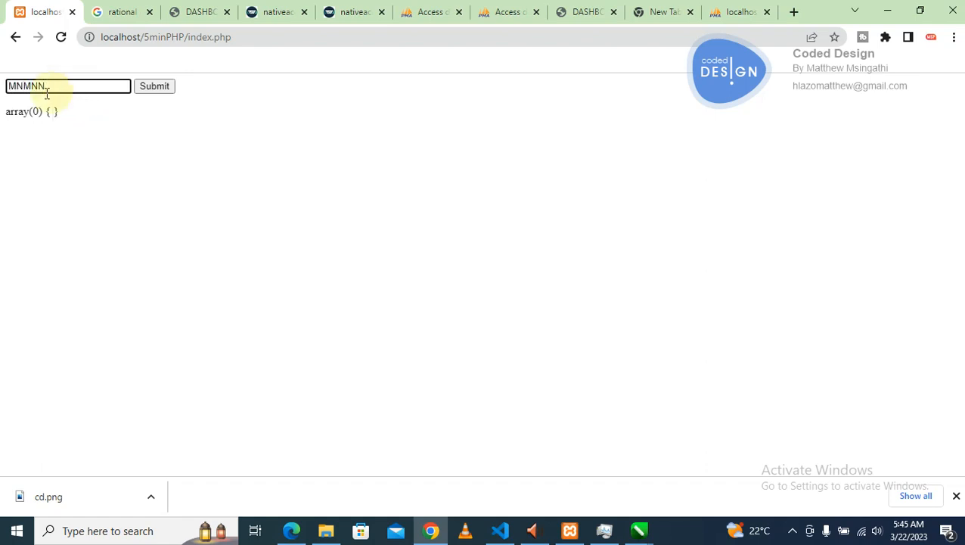
left_click(155, 88)
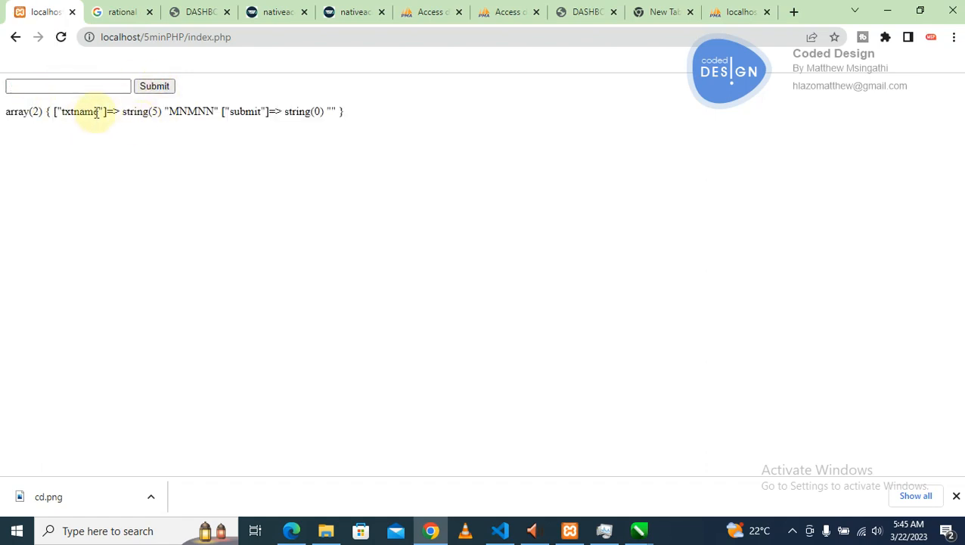
left_click_drag(168, 111, 217, 113)
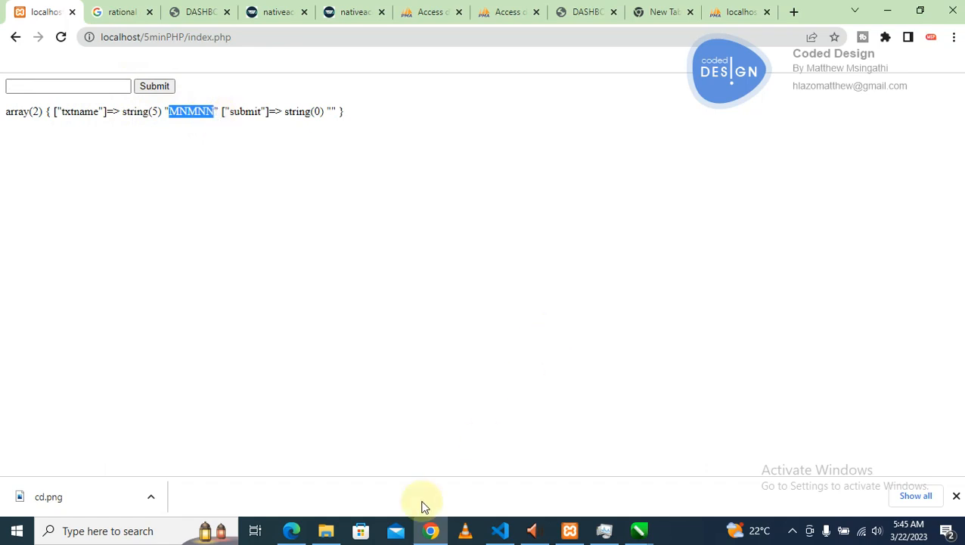
- Check the index file in the 5minPHP folder in File Explorer, and return to the hosting file manager in Chrome
left_click(326, 530)
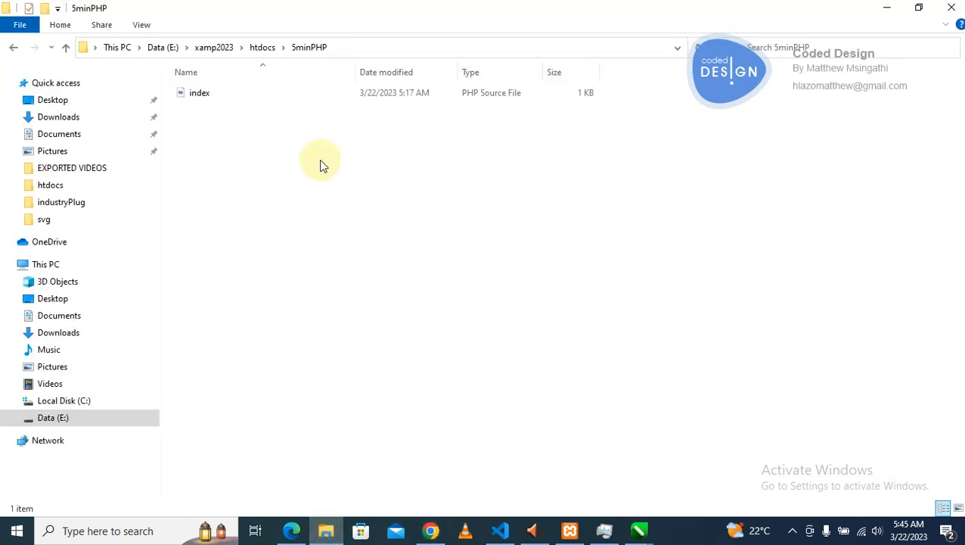
left_click(210, 92)
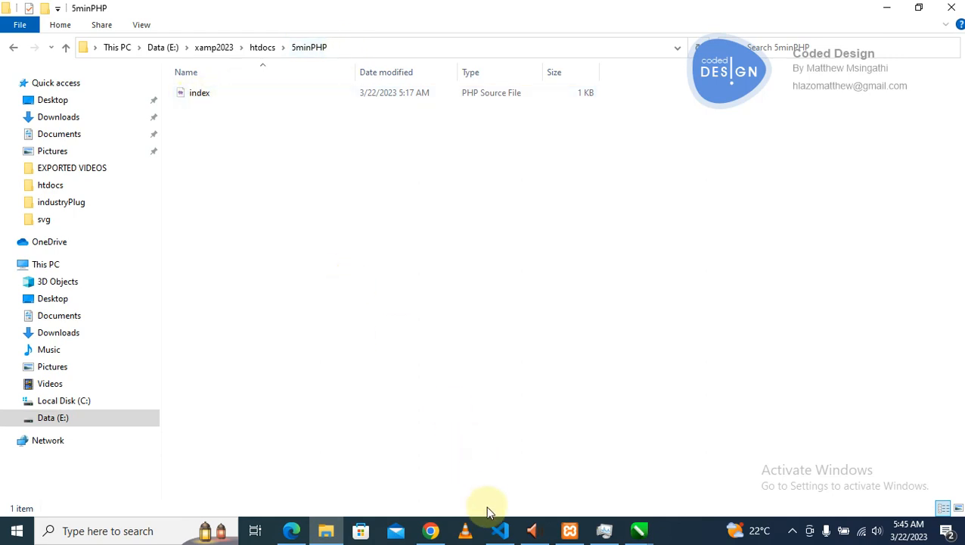
left_click(445, 537)
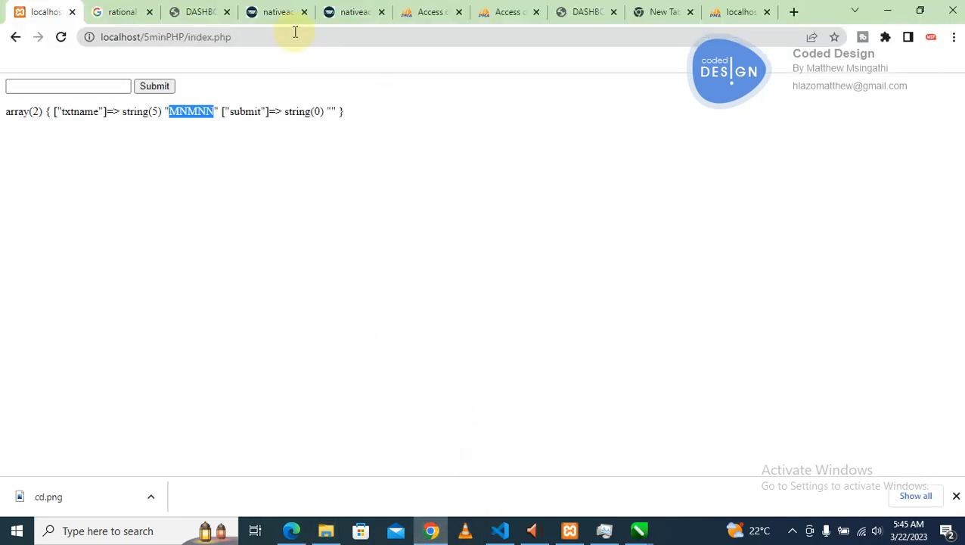
left_click(279, 13)
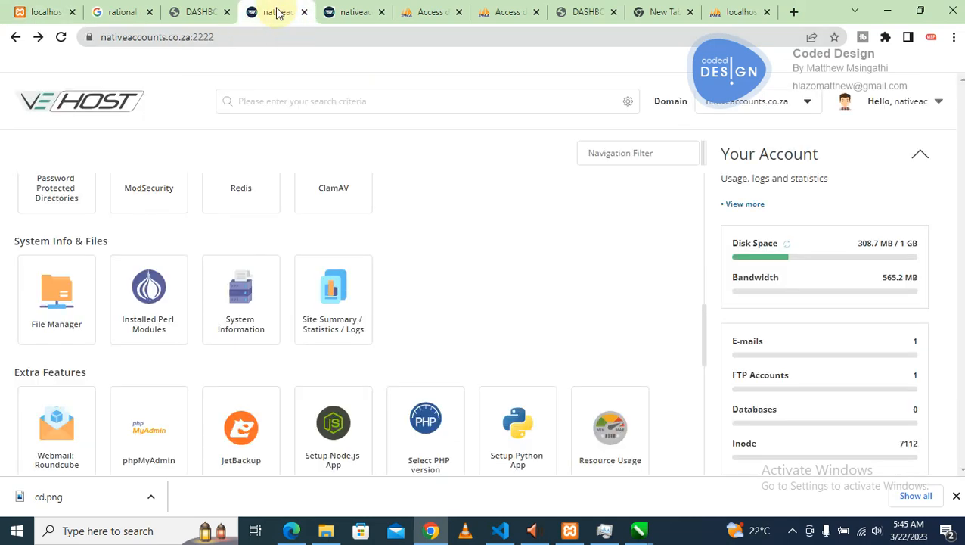
left_click(368, 12)
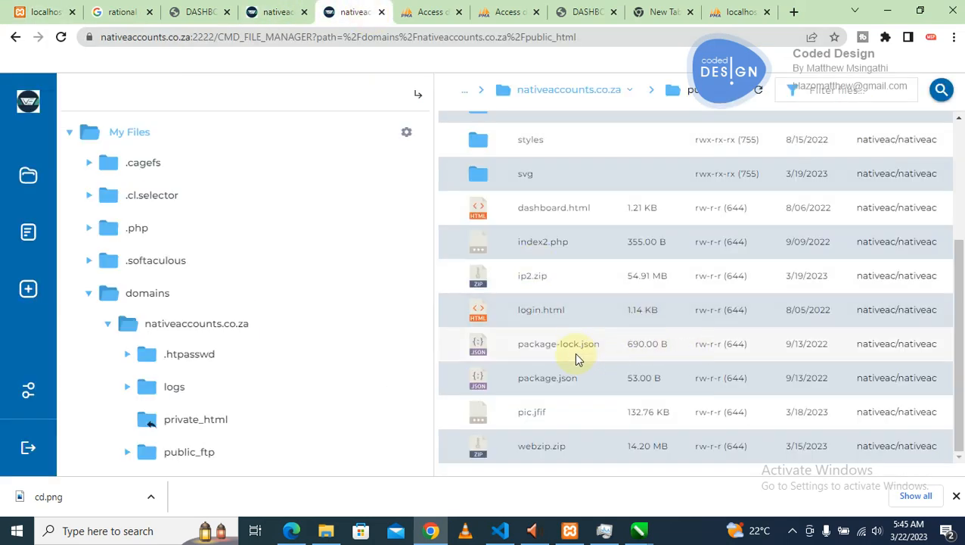
- Examine the actions available for the files and folders in public_html
left_click(582, 274)
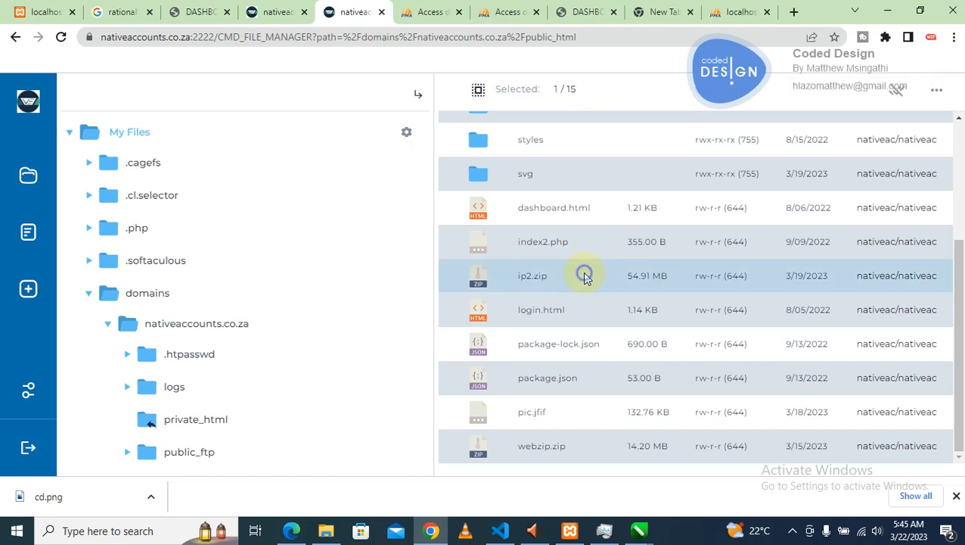
right_click(583, 273)
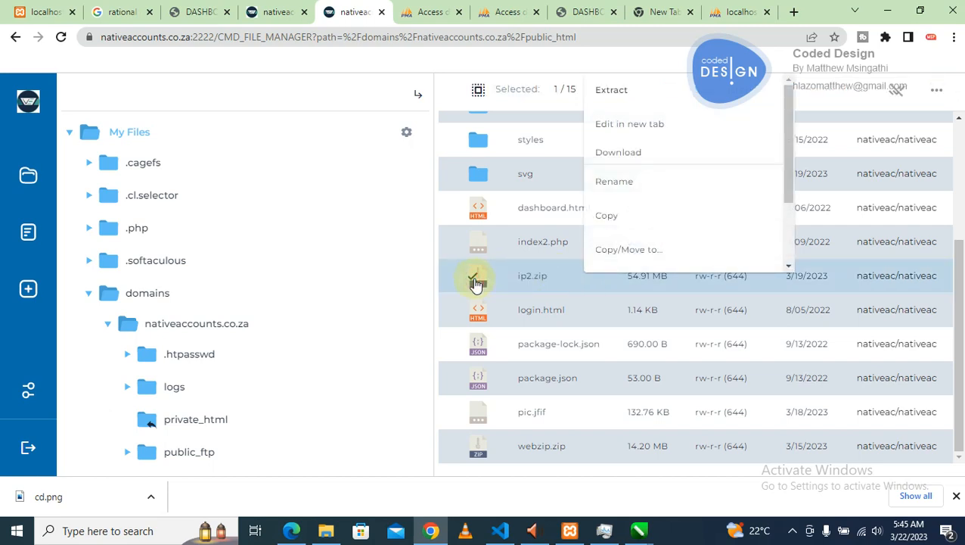
left_click(477, 277)
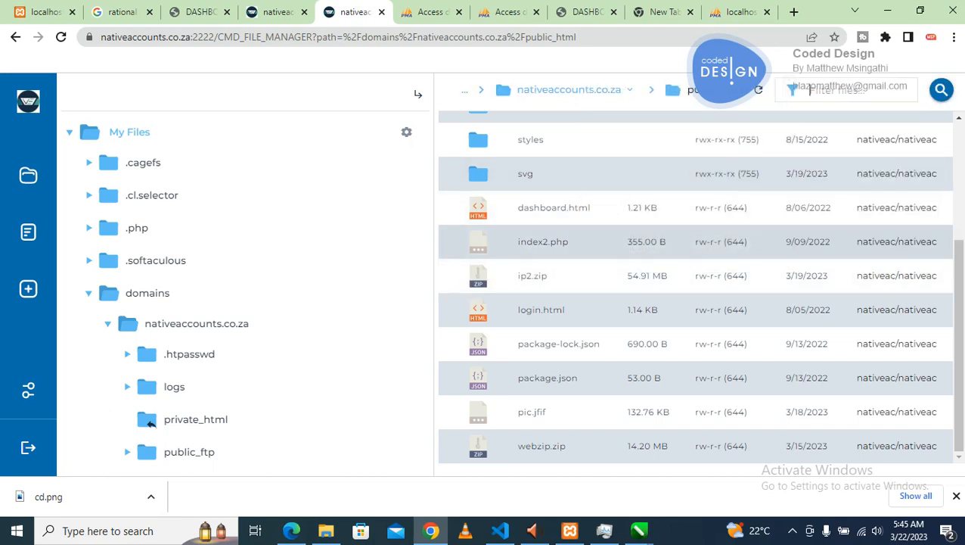
right_click(617, 152)
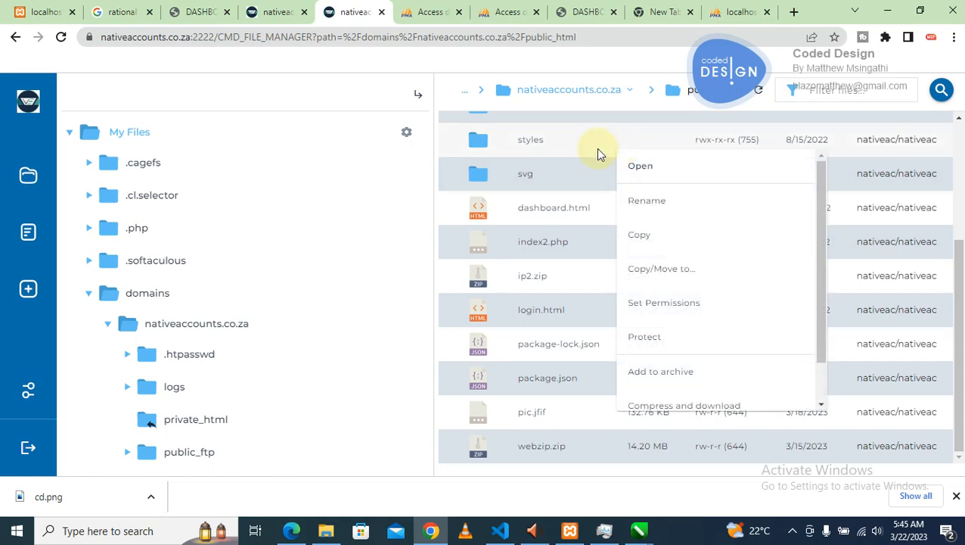
left_click(446, 151)
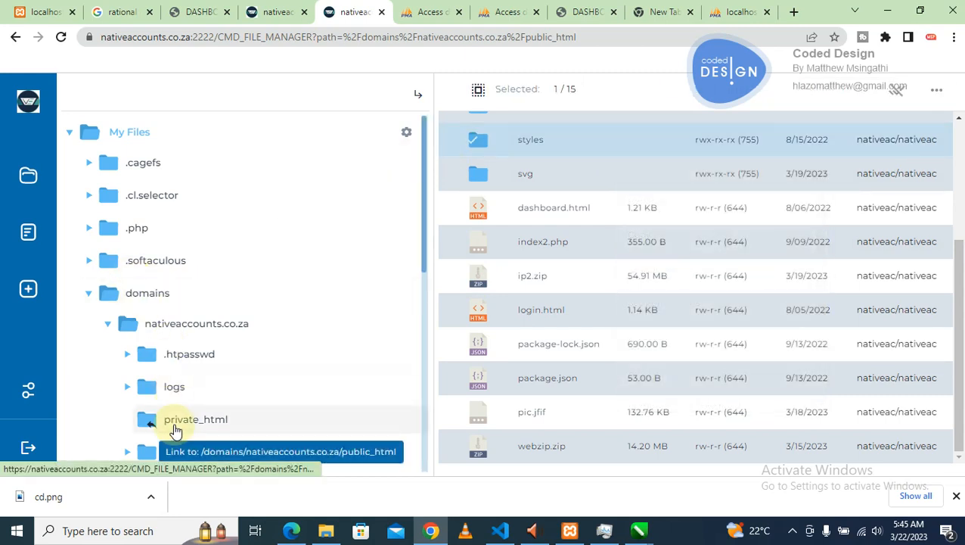
left_click(195, 422)
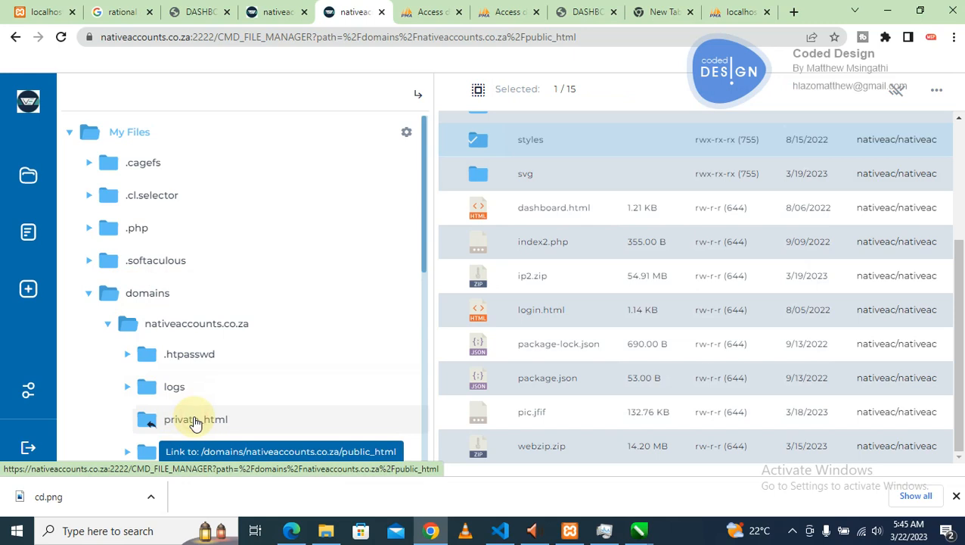
right_click(451, 420)
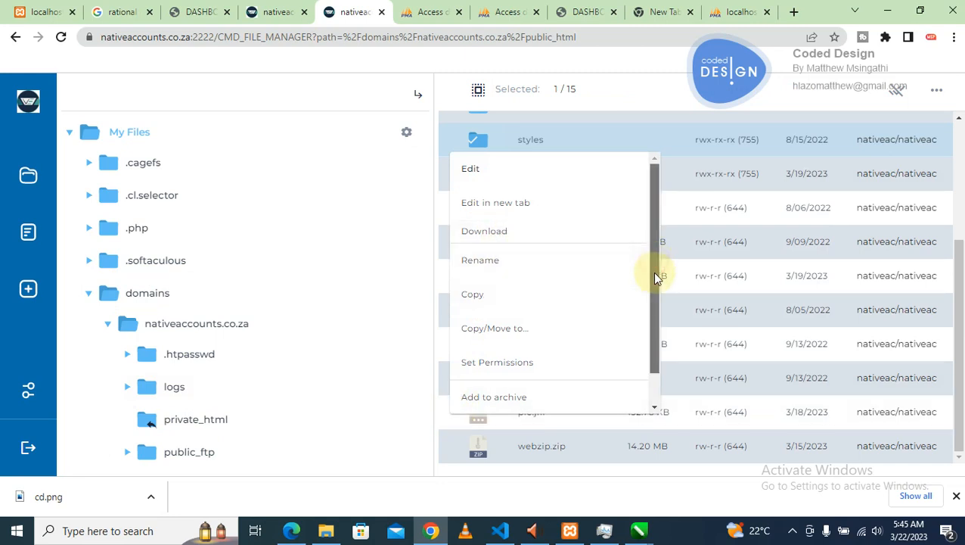
left_click_drag(652, 271, 654, 312)
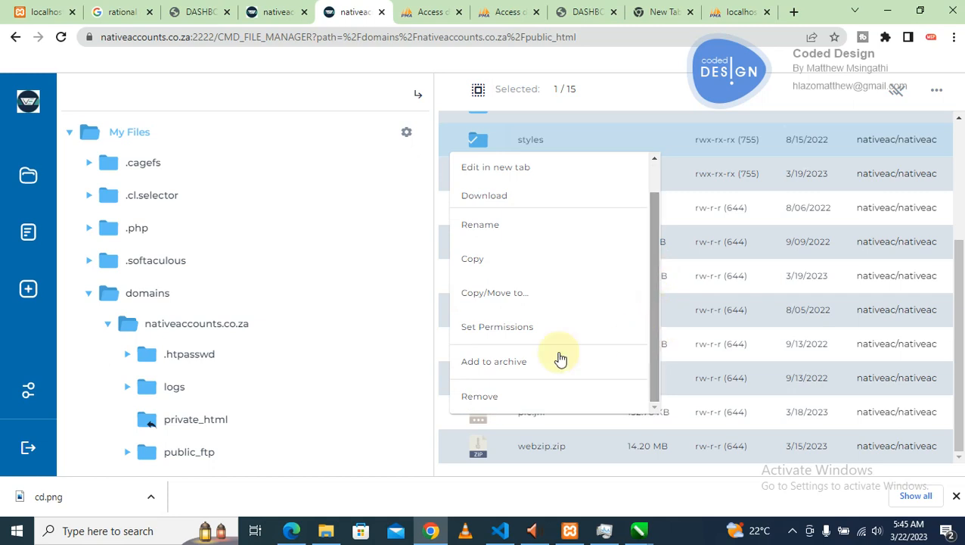
left_click(446, 166)
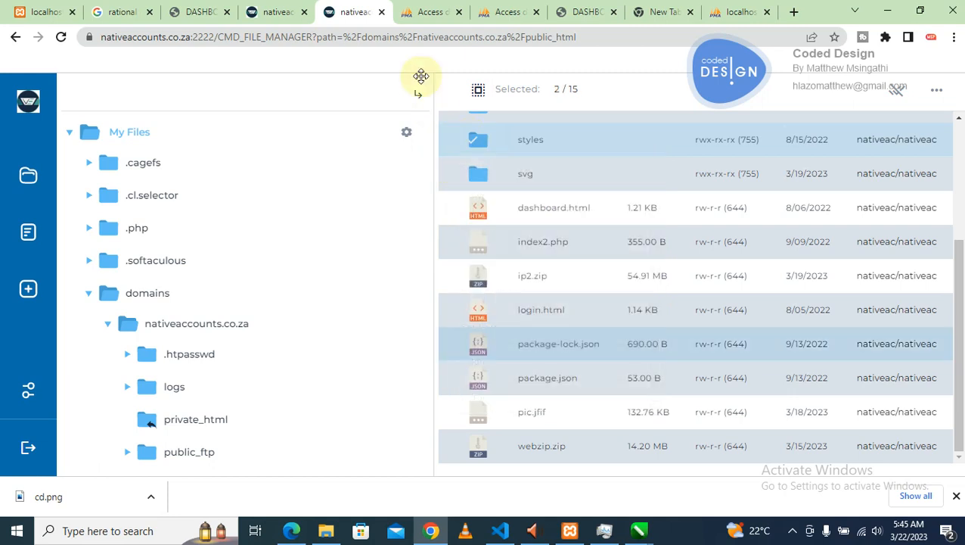
- Reload the public_html listing in the hosting file manager and examine the actions available for the ip folder
left_click(409, 36)
key("Return")
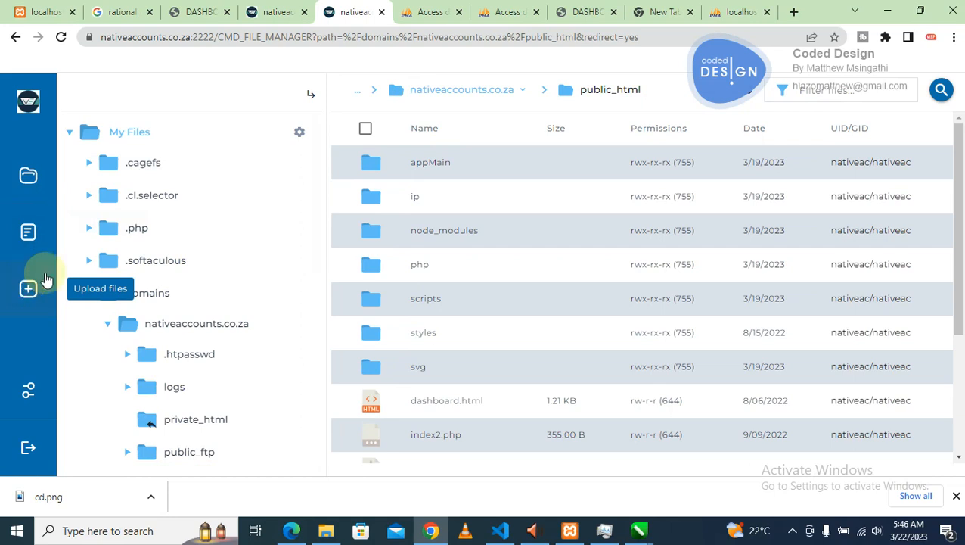
right_click(485, 197)
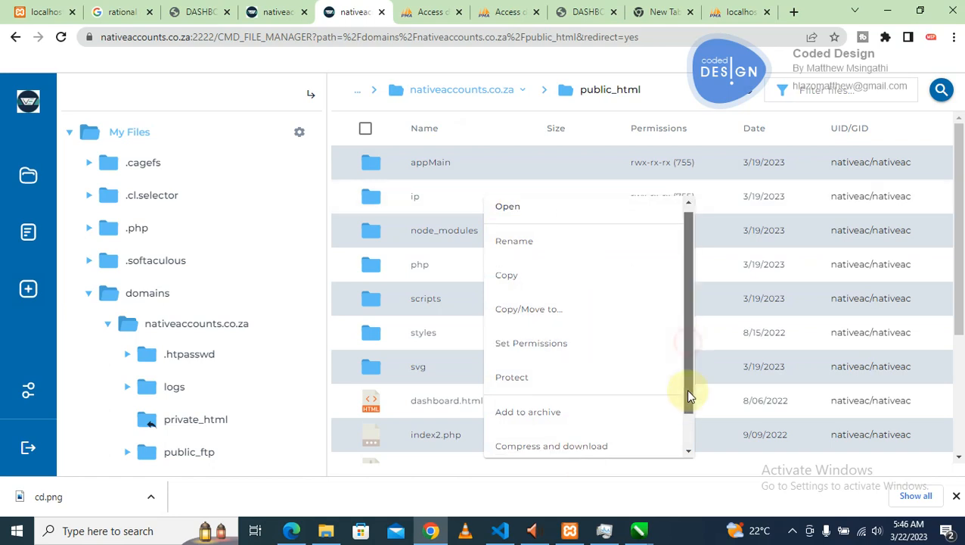
scroll(685, 388, "down", 1)
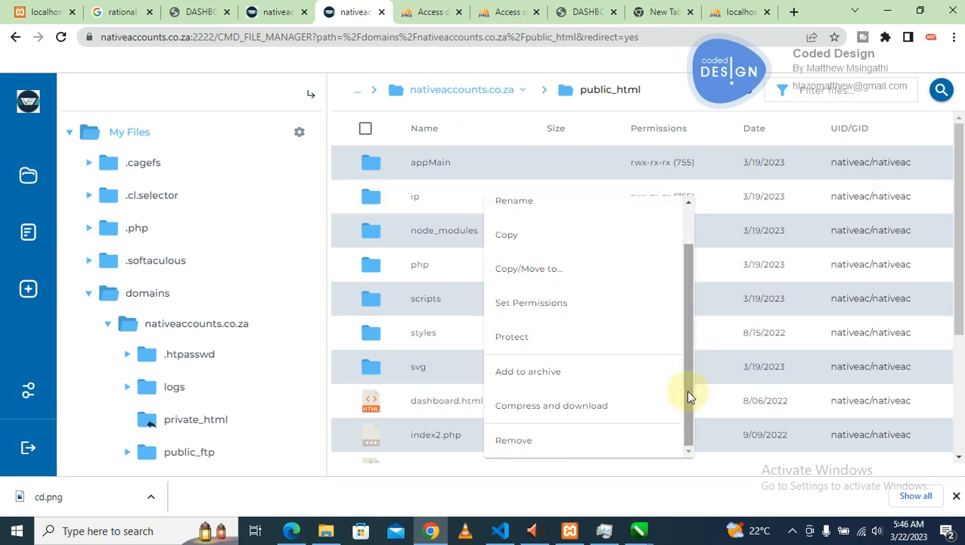
left_click(174, 110)
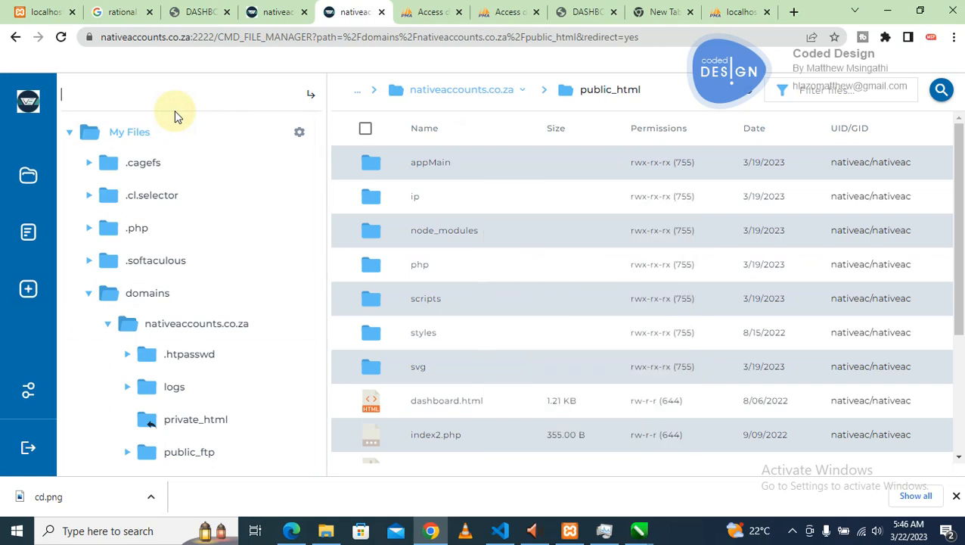
- Upload index.php from the local 5minPHP folder into the live public_html folder
left_click(30, 294)
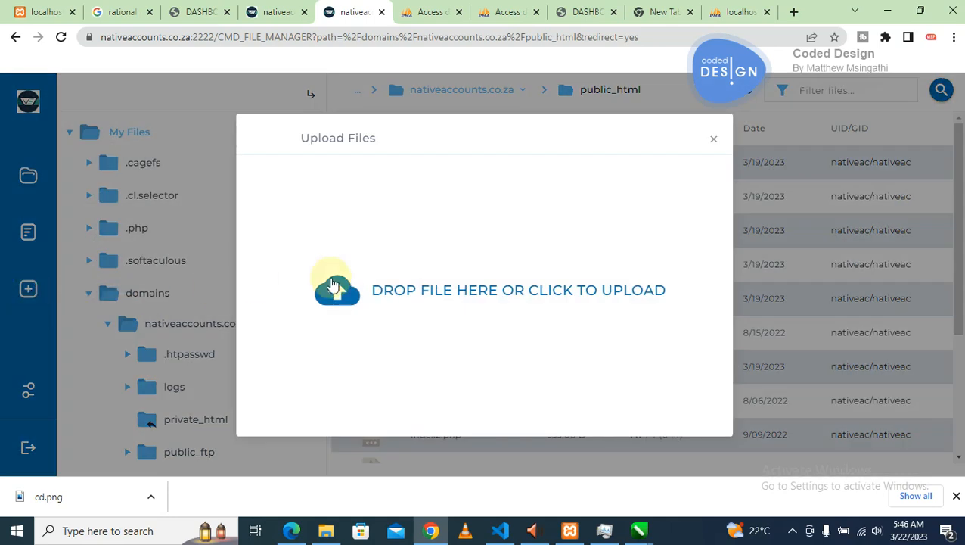
left_click(325, 533)
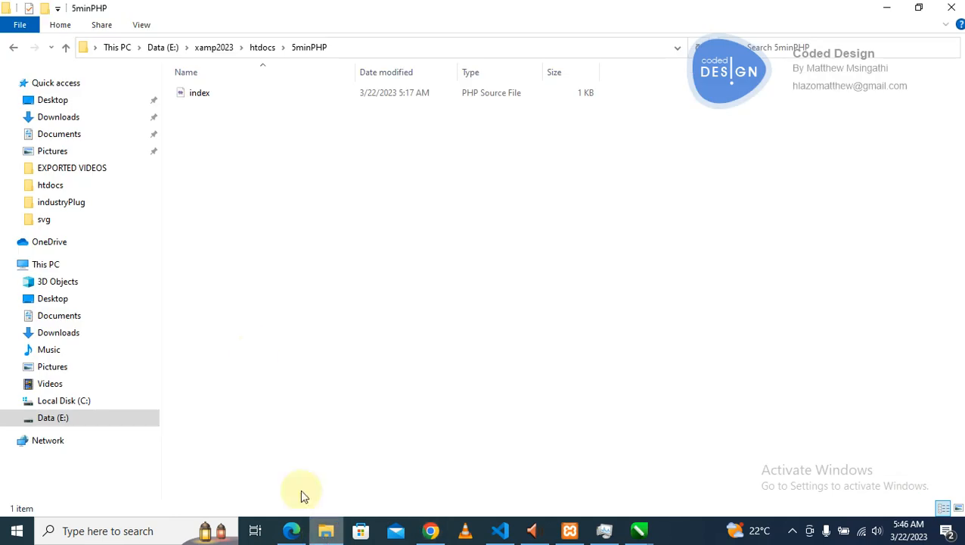
left_click_drag(204, 97, 412, 261)
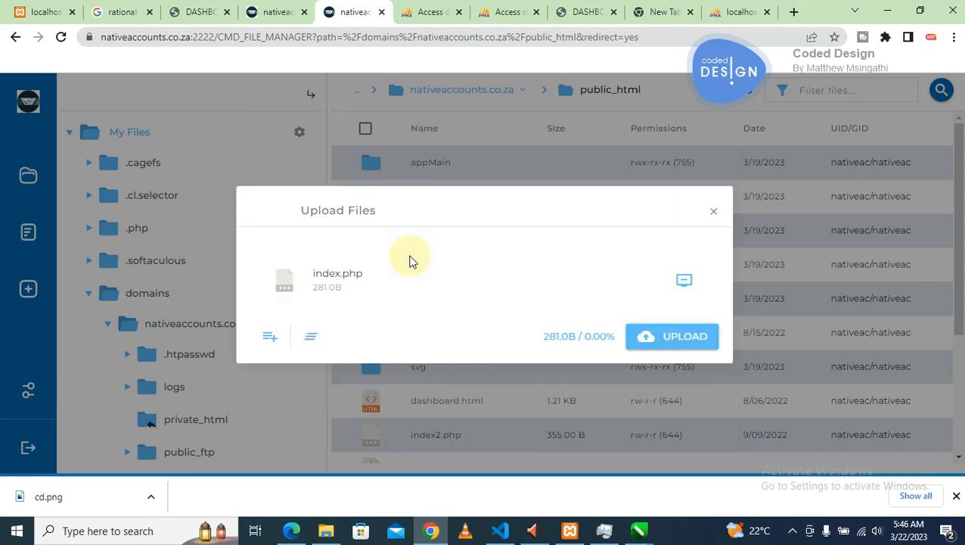
left_click(661, 345)
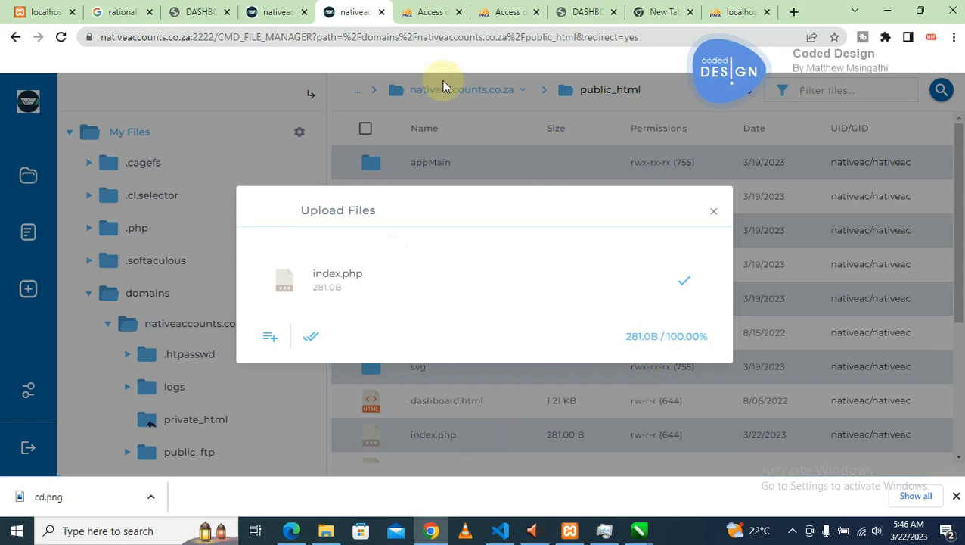
- Examine the previously loaded nativeaccounts.co.za site, including its address, login screen and player options
left_click(587, 14)
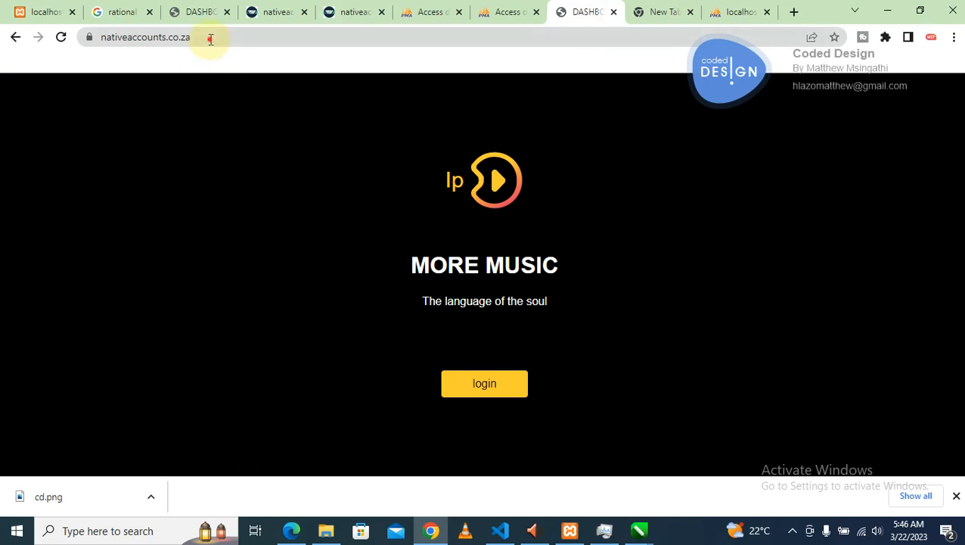
left_click_drag(204, 36, 73, 44)
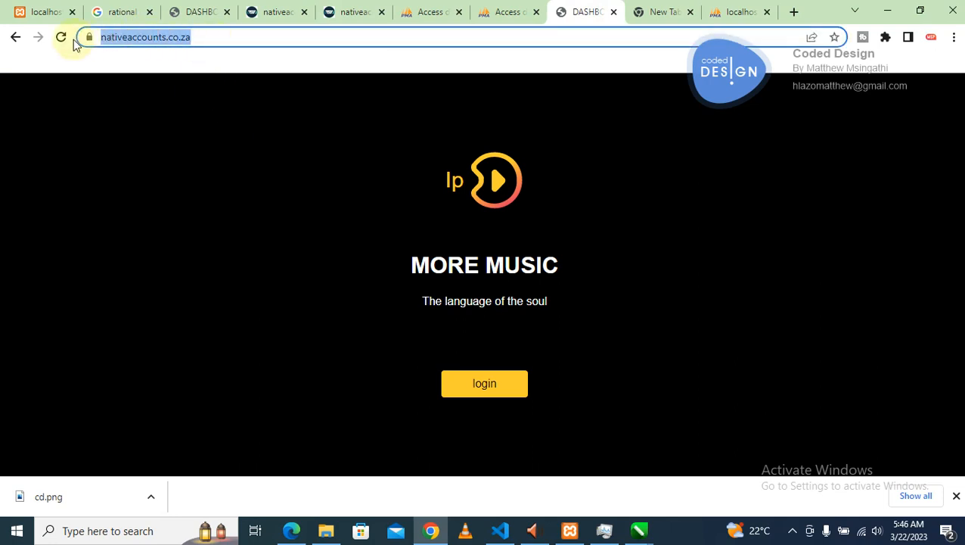
left_click(215, 37)
left_click_drag(221, 36, 127, 37)
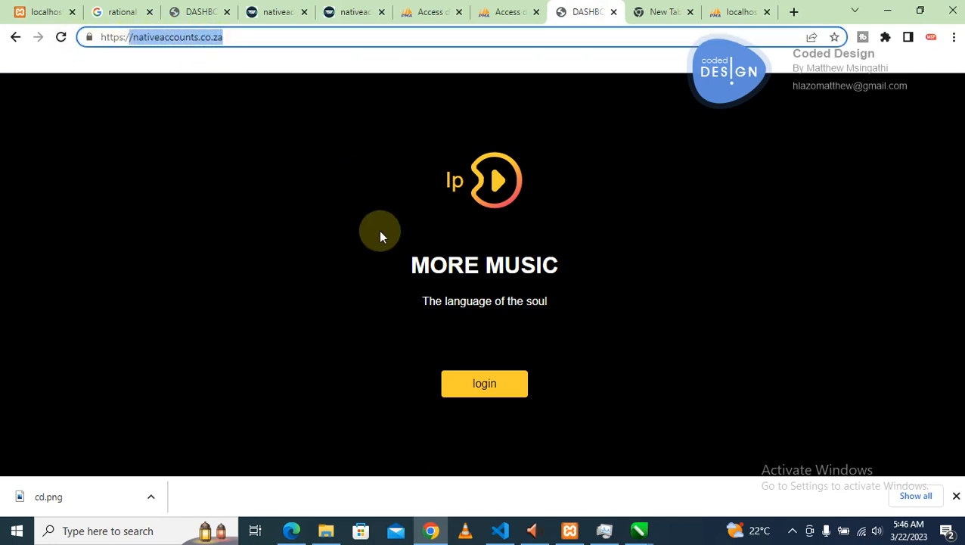
left_click(474, 388)
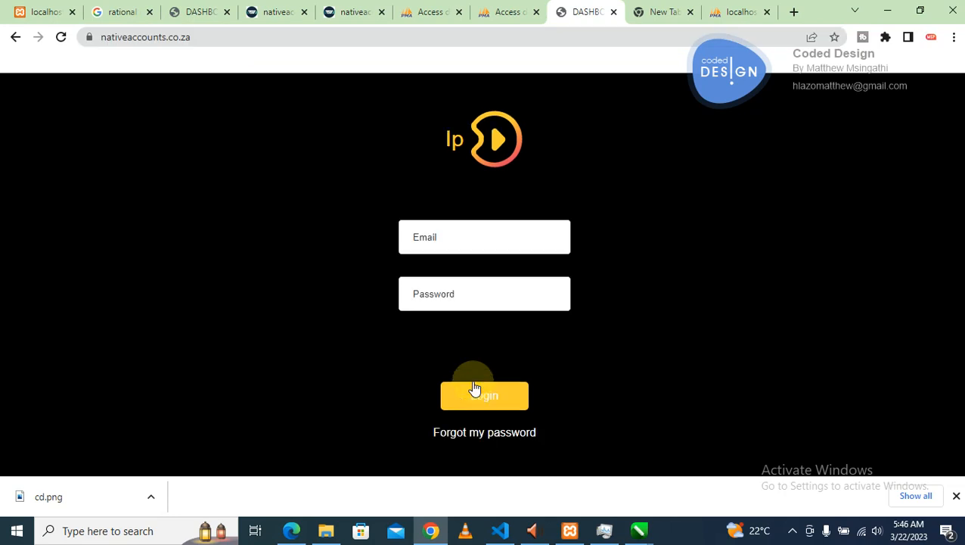
left_click(495, 396)
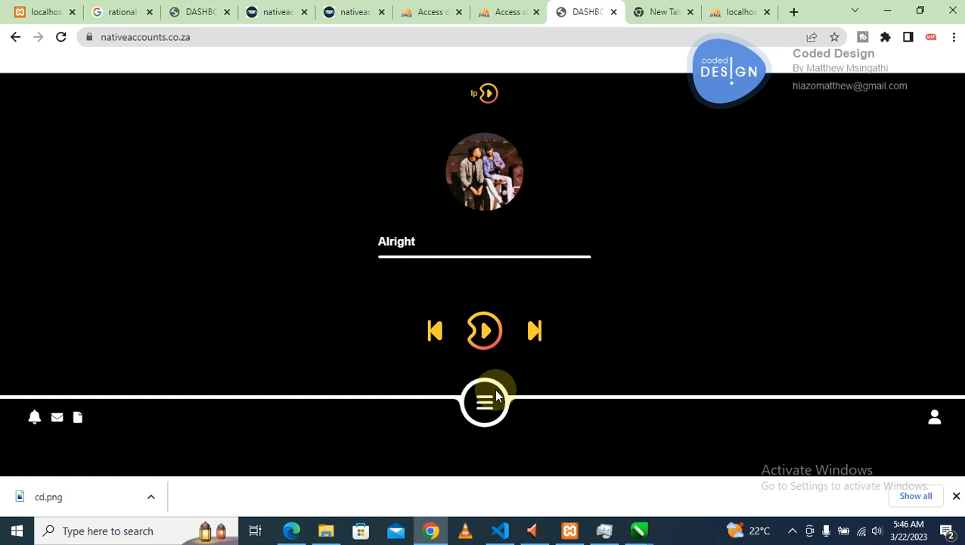
left_click(490, 401)
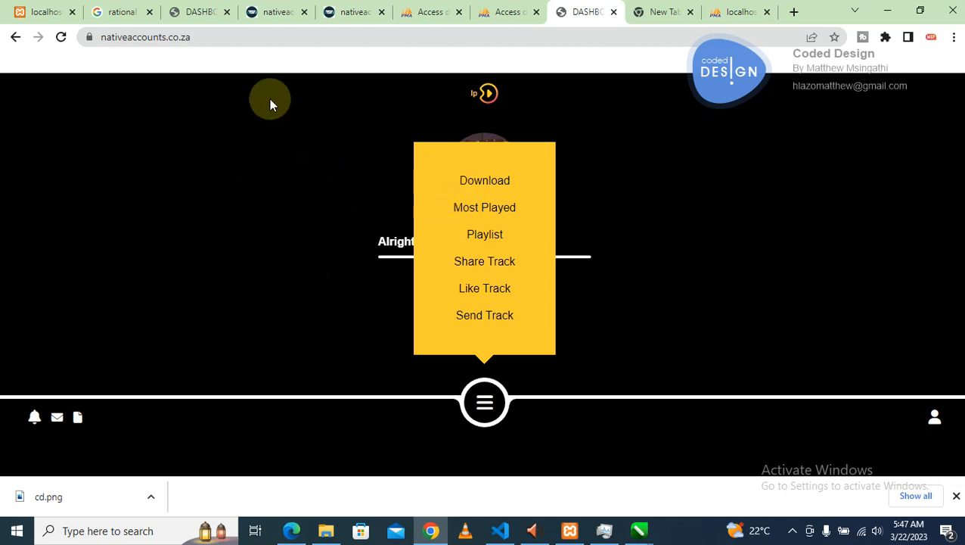
- Reload nativeaccounts.co.za, submit the text RUNNING through its form, and highlight the returned value in the output
left_click(216, 37)
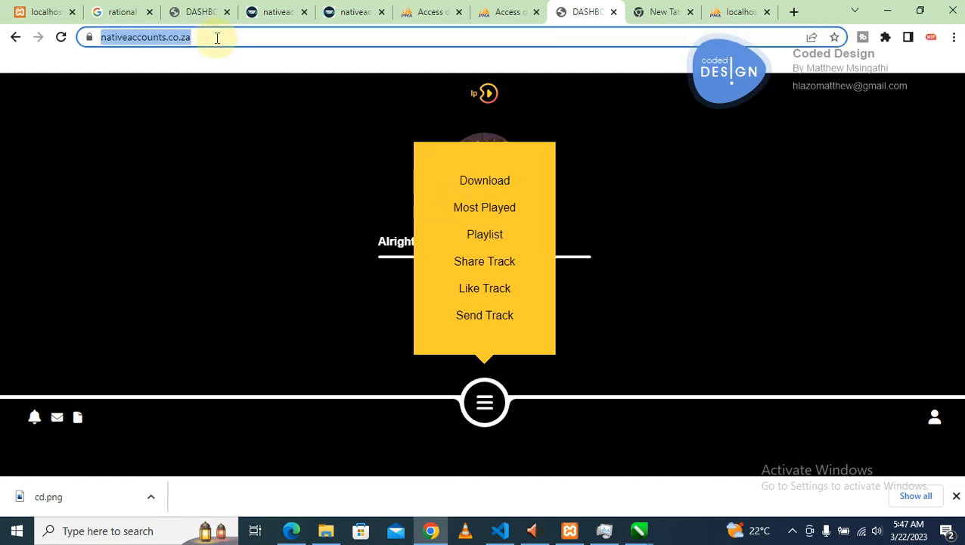
key("Return")
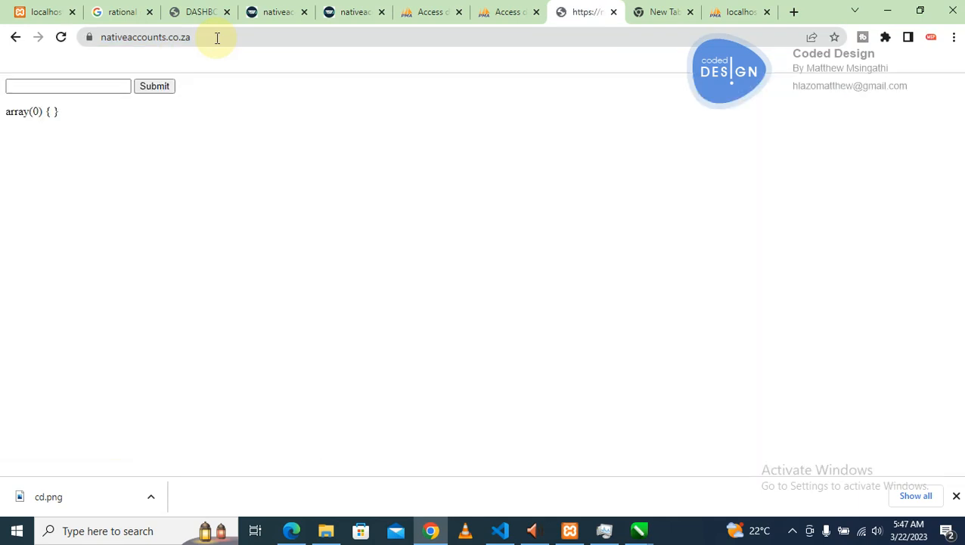
left_click(105, 85)
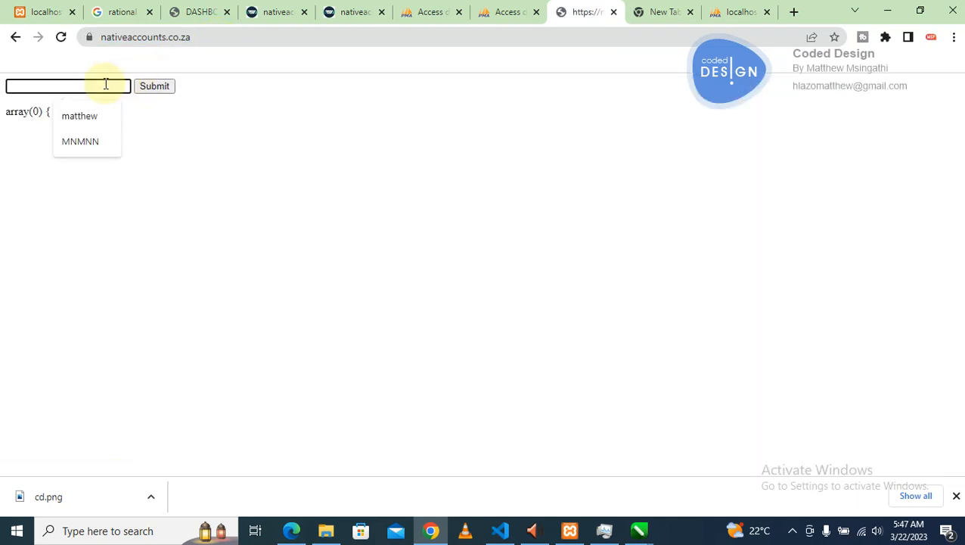
type("RUNNING")
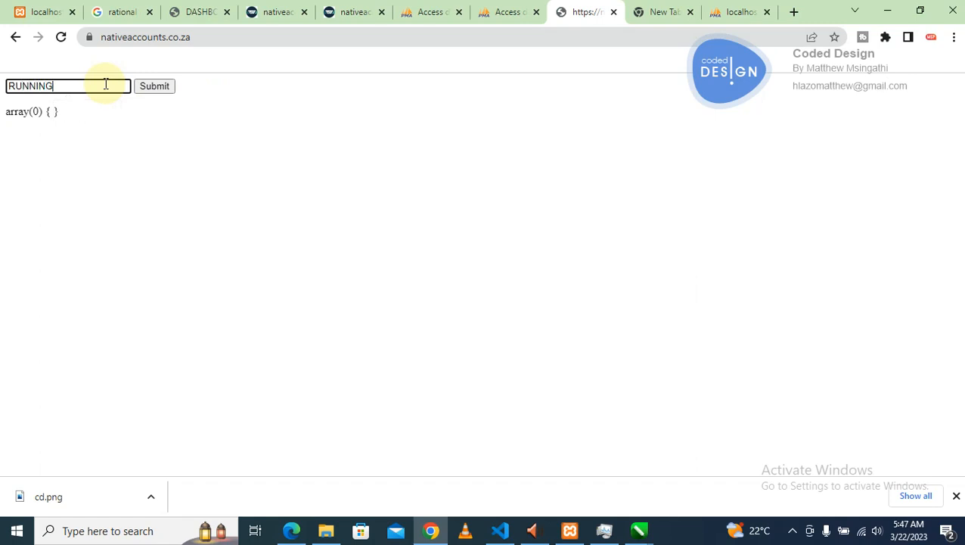
left_click(152, 89)
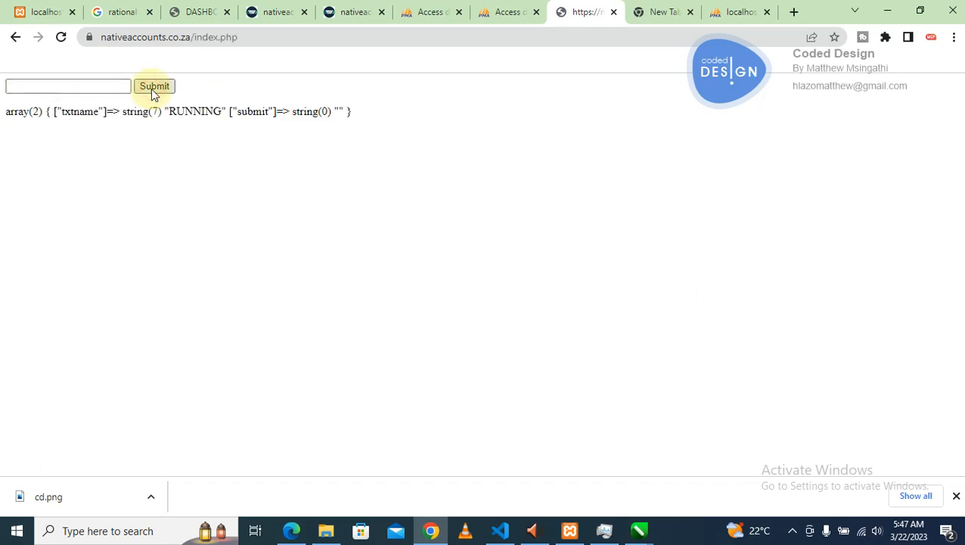
left_click_drag(119, 112, 378, 119)
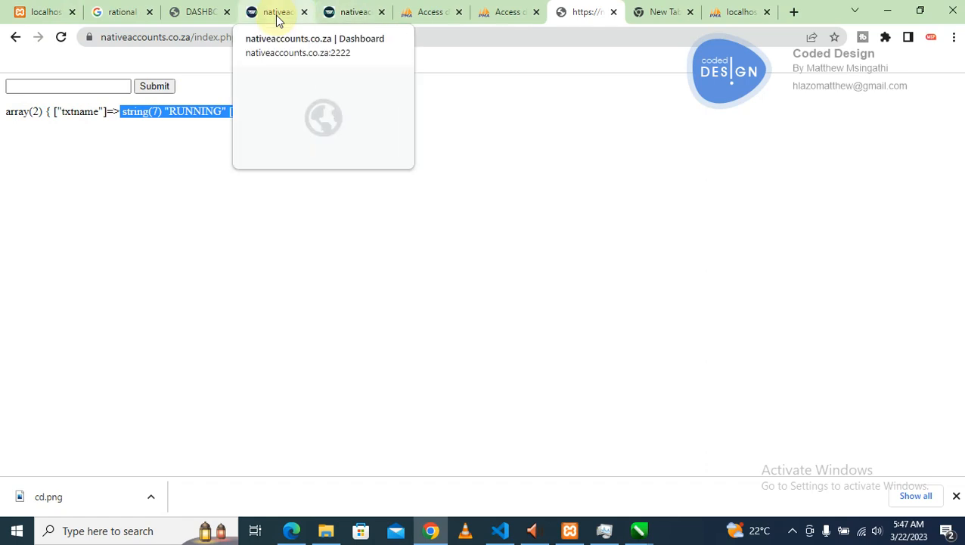
- Go to youtube.com in the tab showing the live form page
left_click(240, 37)
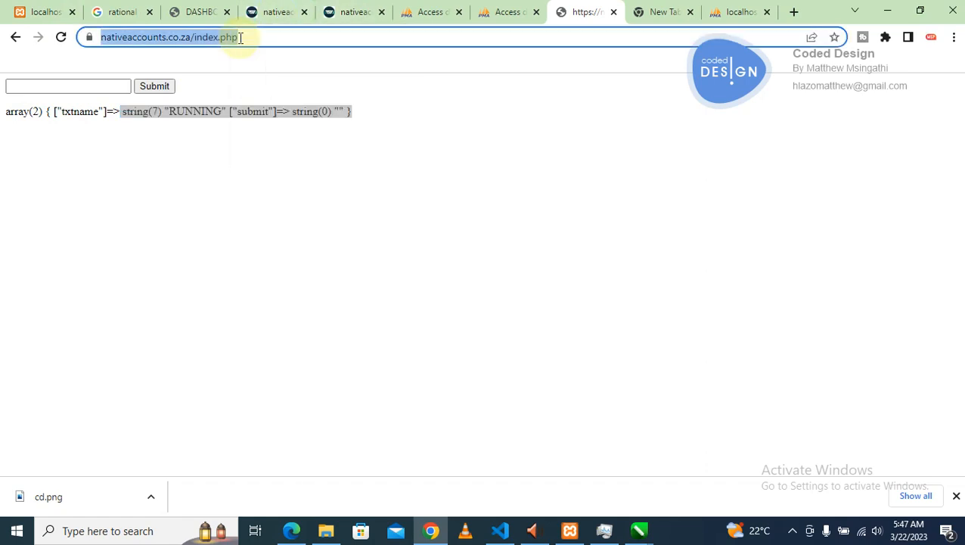
type("yo")
key("Return")
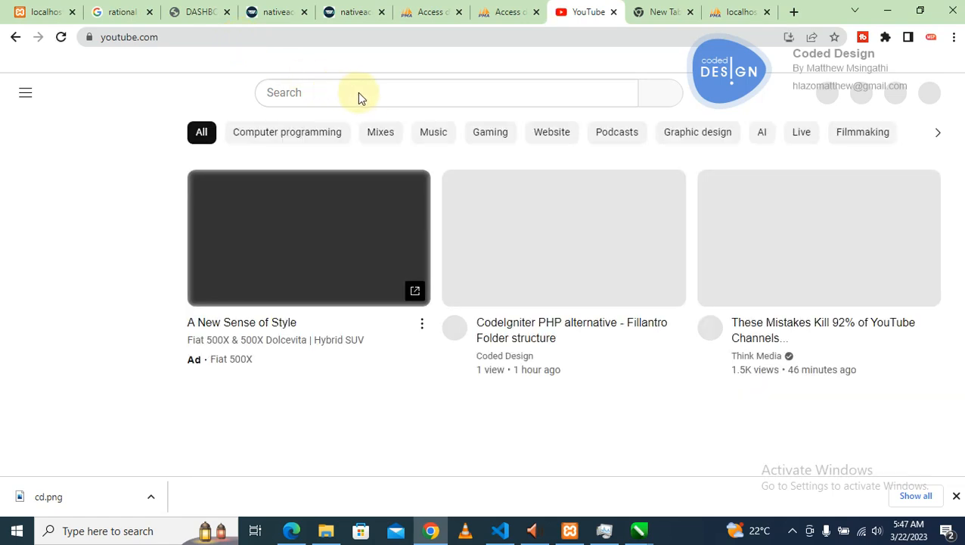
left_click(337, 93)
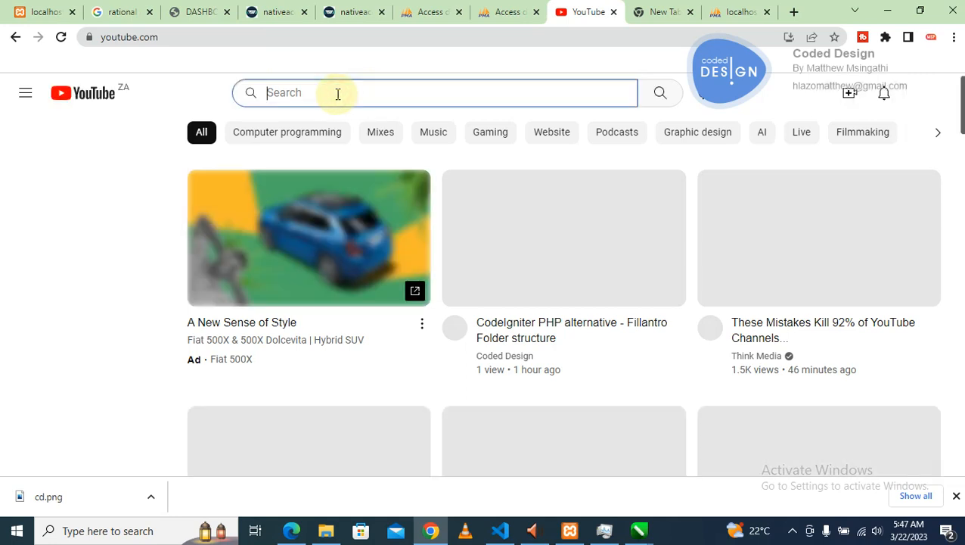
type("CODE")
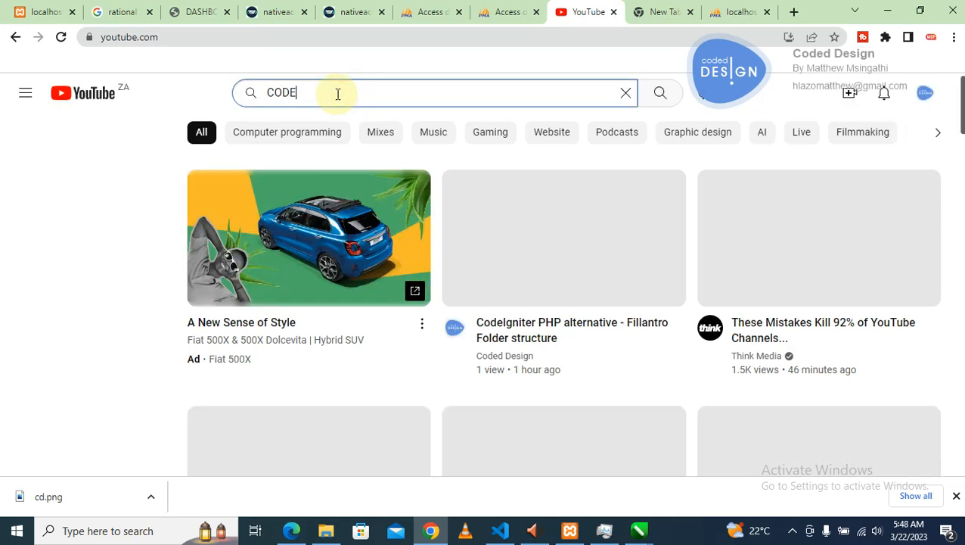
type("D")
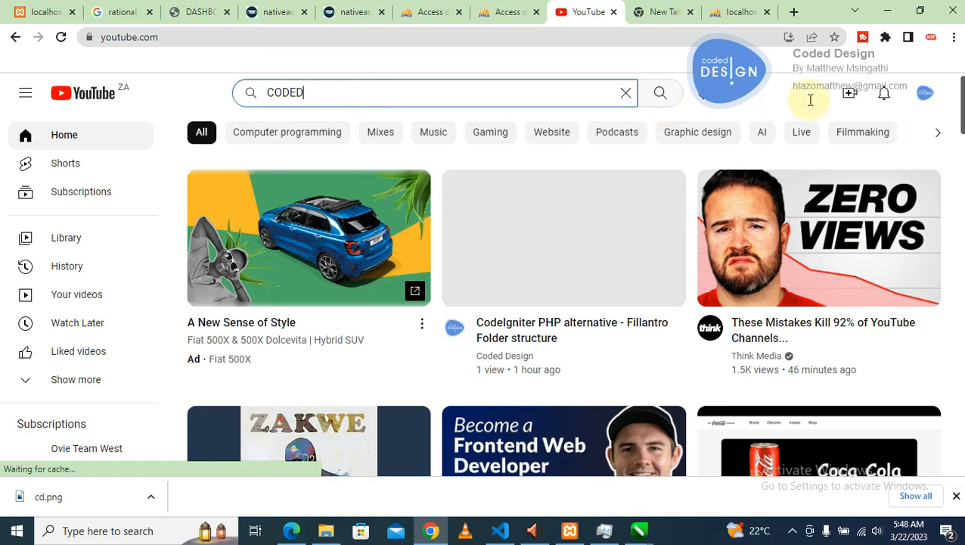
key("BackSpace")
key("BackSpace")
key("BackSpace")
key("BackSpace")
key("BackSpace")
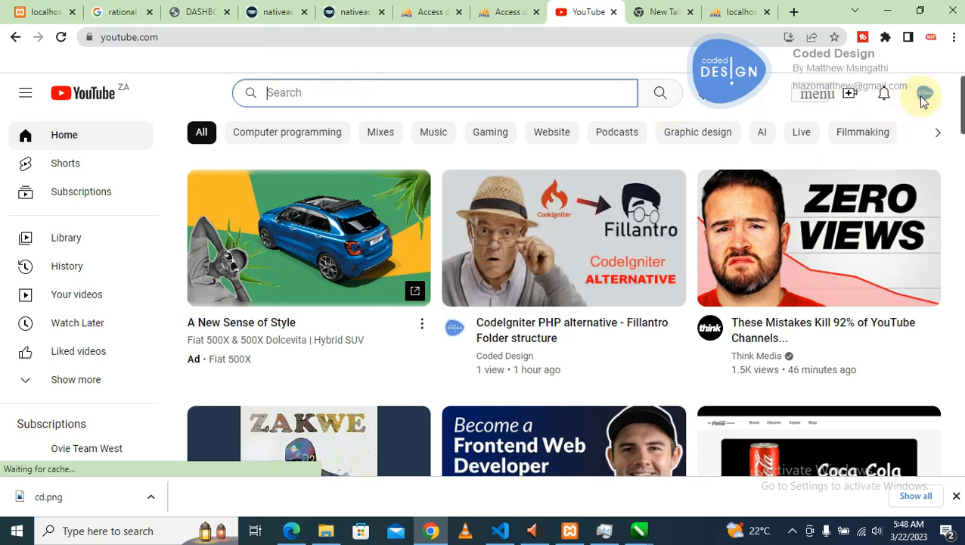
- Open the signed-in Coded Design account's own YouTube channel page
left_click(923, 98)
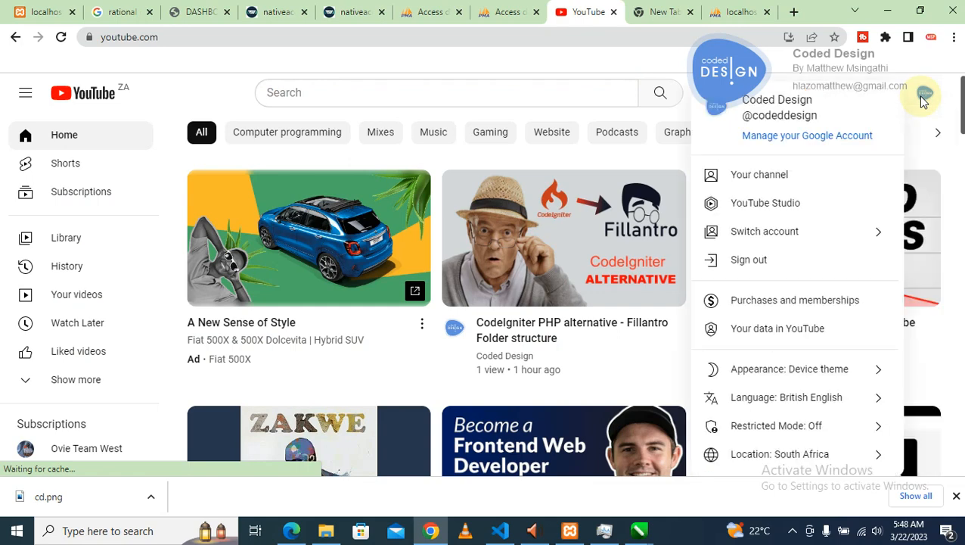
left_click(764, 182)
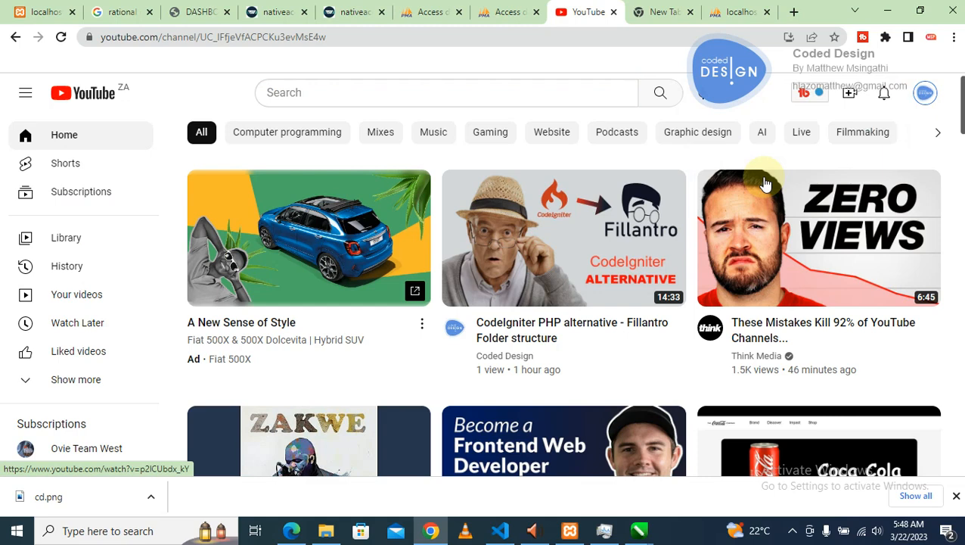
left_click(924, 95)
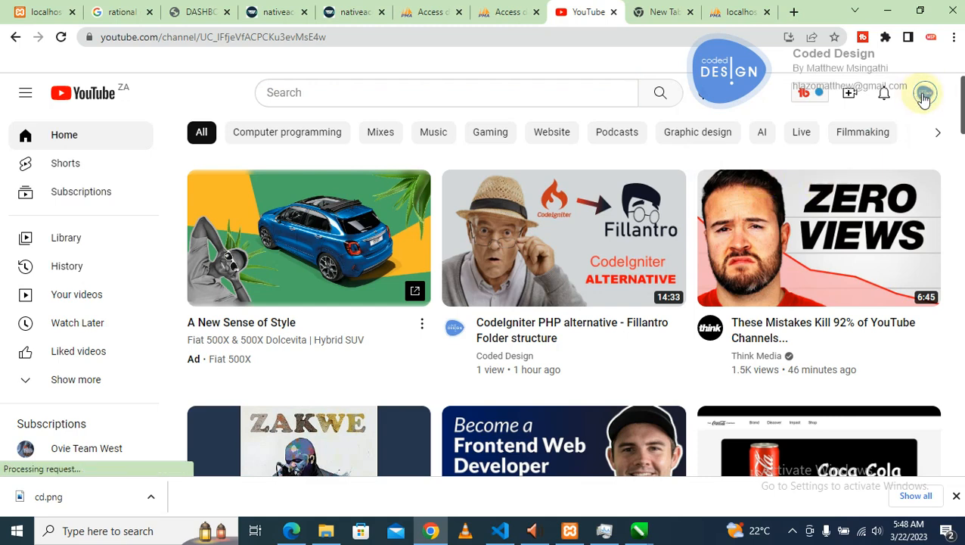